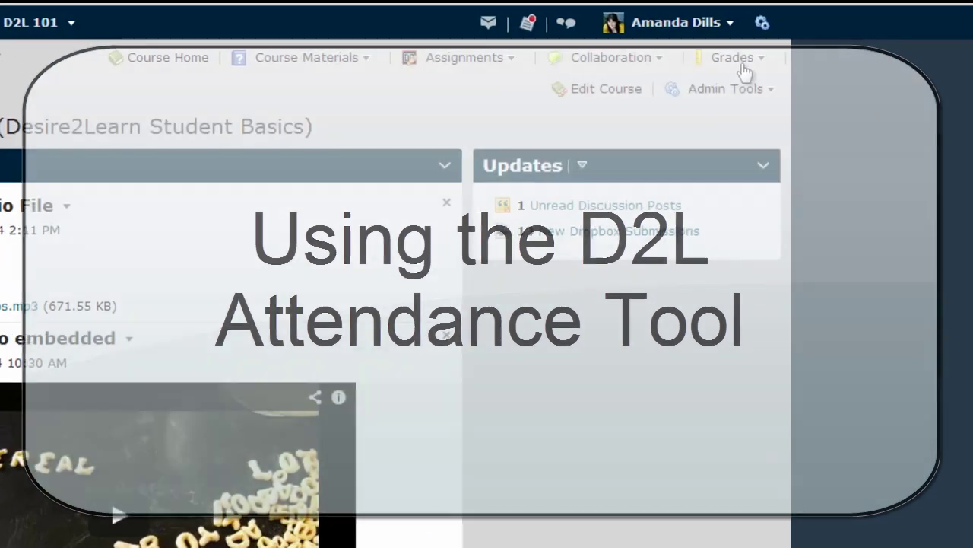
Open the Attendance tool from the course's administration page
click(776, 55)
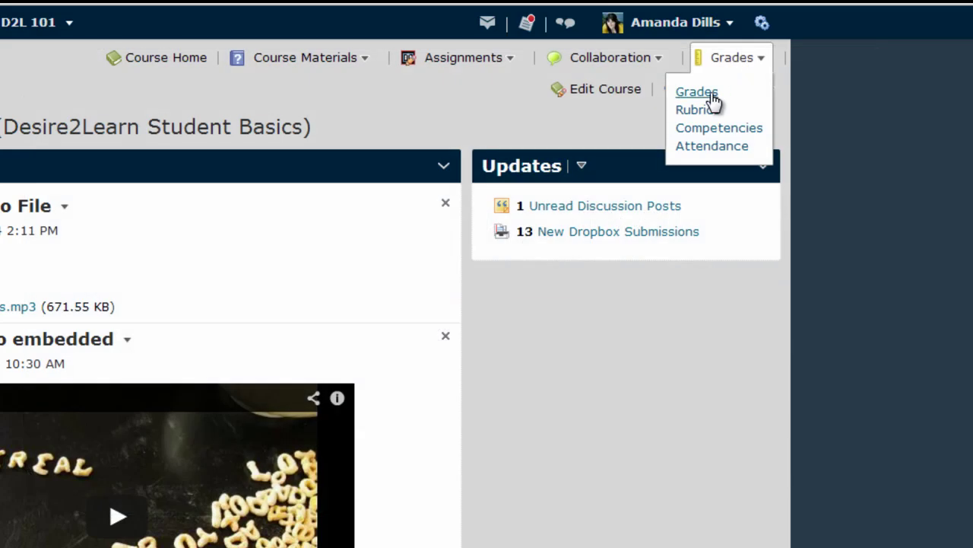
click(347, 119)
click(598, 101)
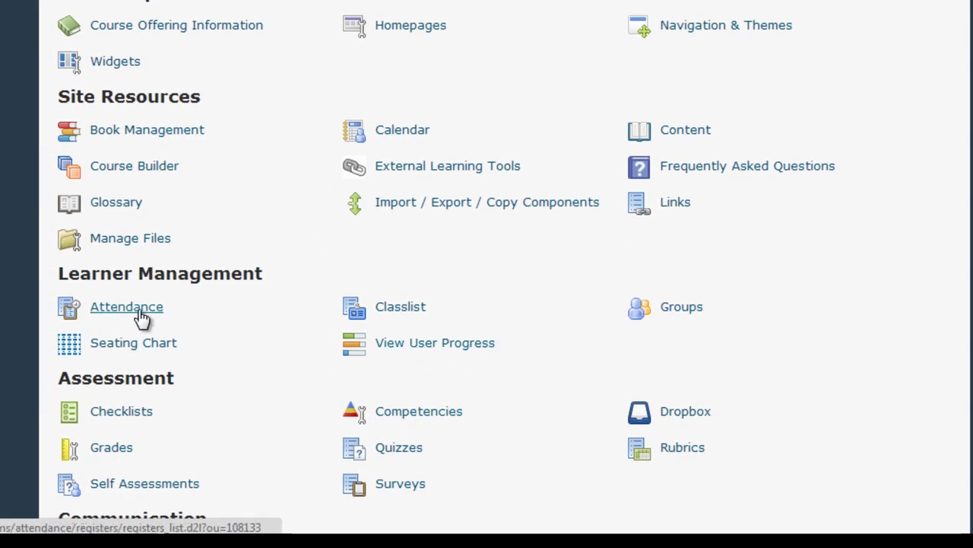
click(126, 306)
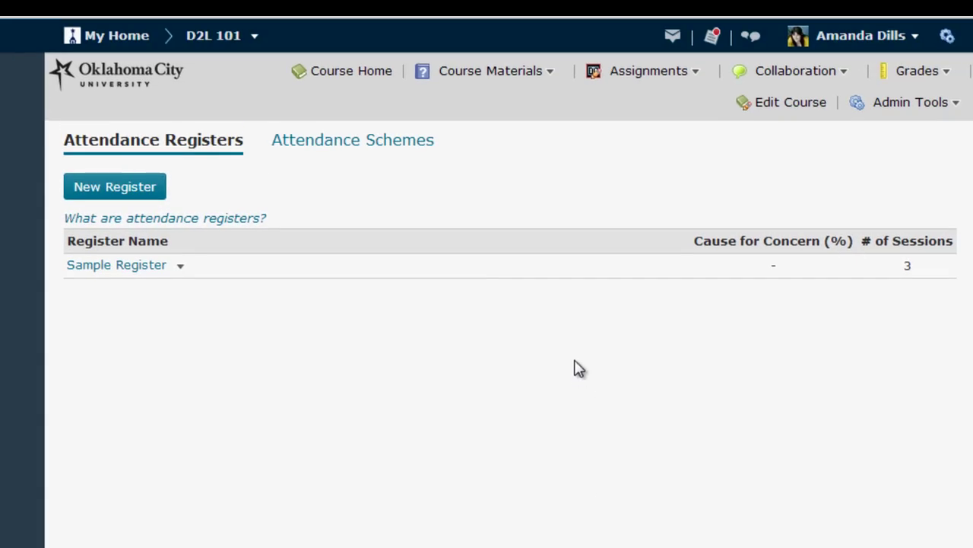
Create a new attendance scheme and name it with the instructor's first name followed by "Scheme"
click(377, 146)
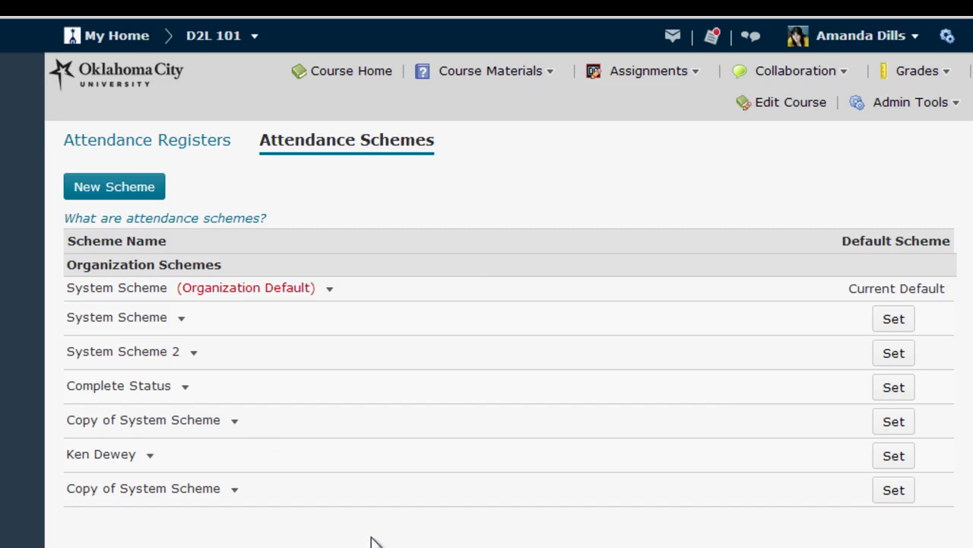
click(115, 191)
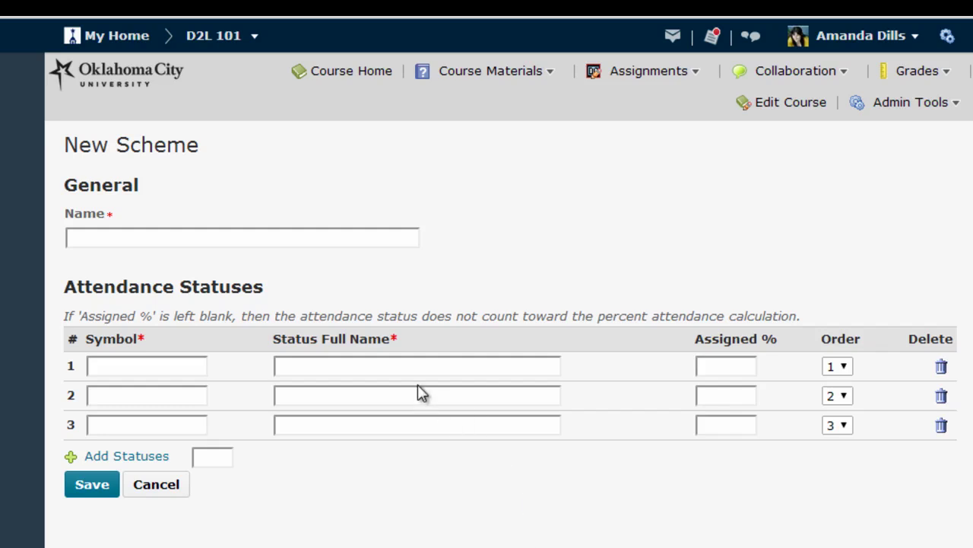
click(219, 238)
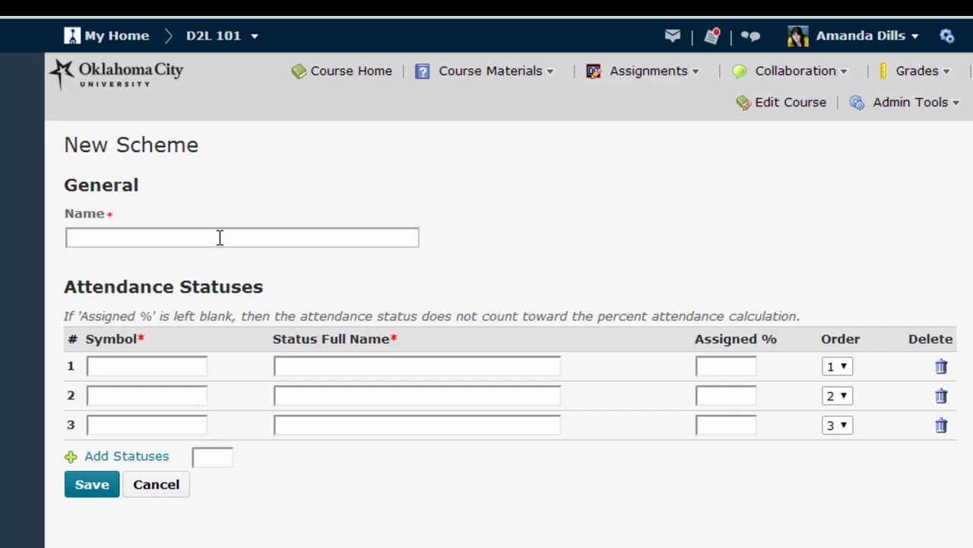
text(Amanda's Scheme)
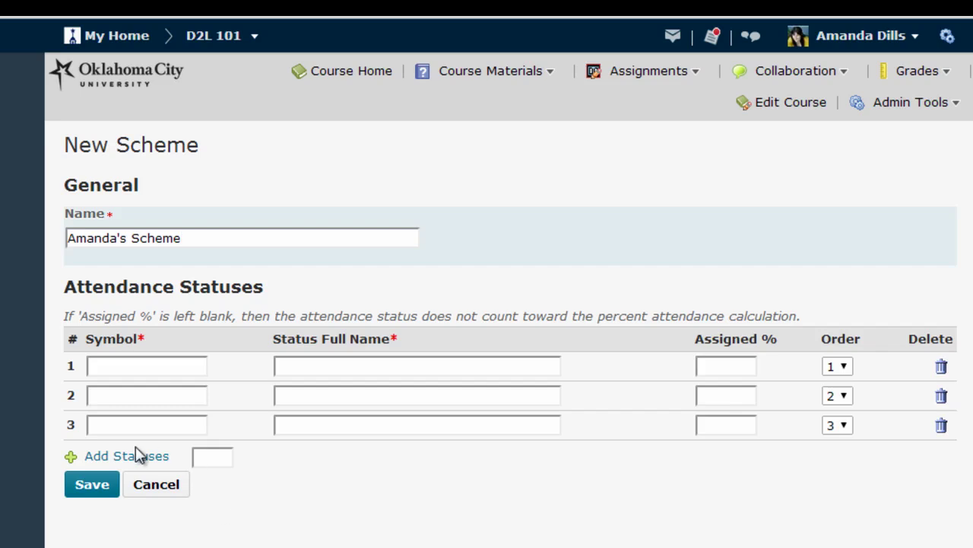
Define the scheme's three attendance statuses as P for Present, A for Absent and T for Tardy
click(129, 366)
text(P)
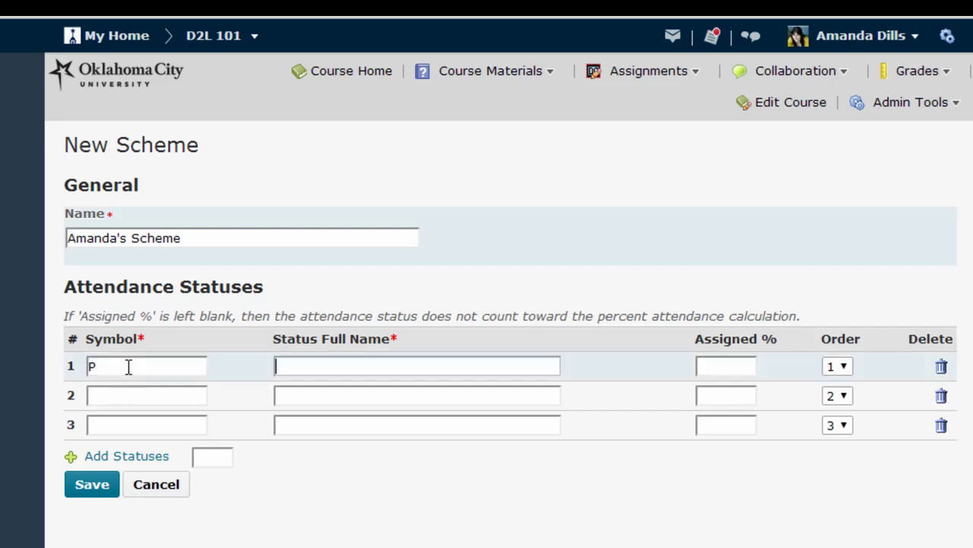
key(Tab)
text(Present)
click(110, 399)
text(A)
key(Tab)
text(Absent)
click(109, 426)
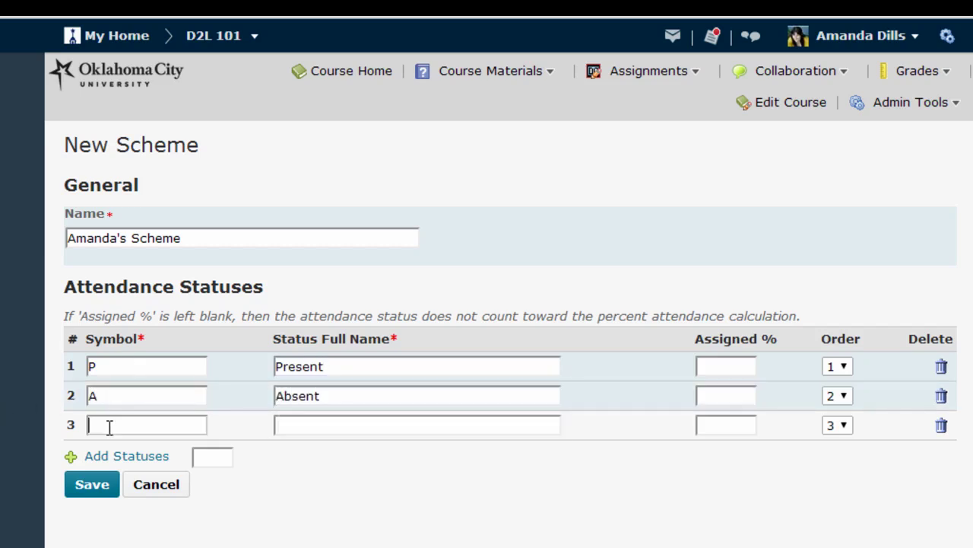
text(T)
key(Tab)
text(Tardy)
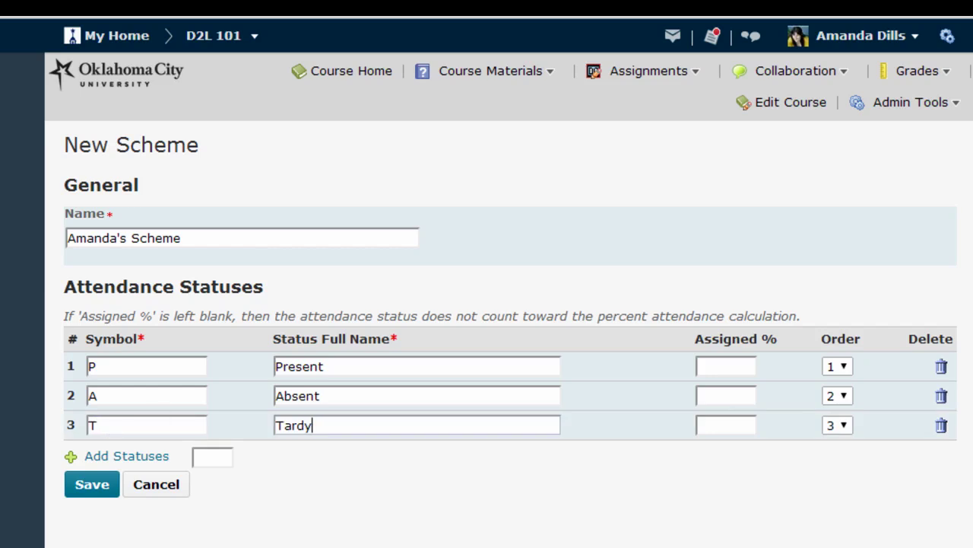
Add 1 more status row to the attendance scheme
click(219, 459)
text(1)
click(84, 457)
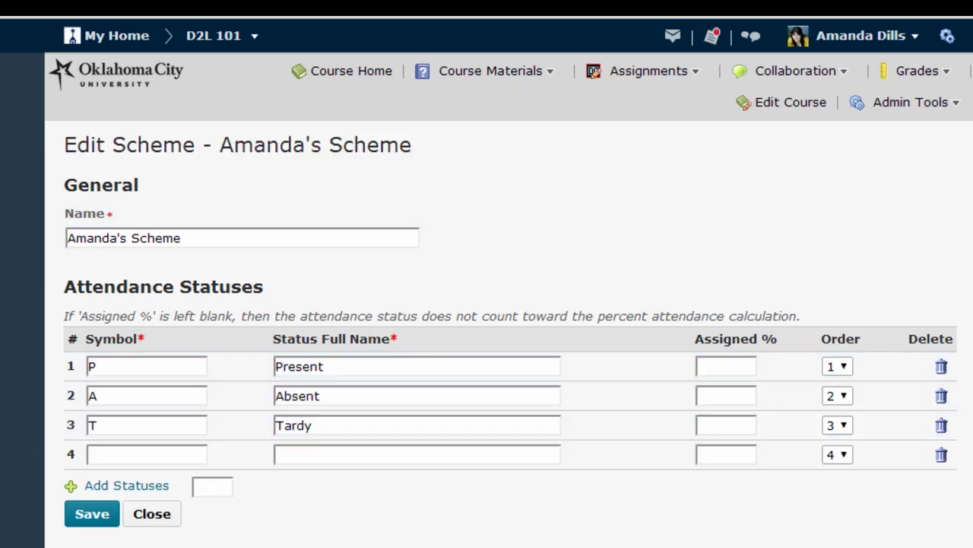
Delete the empty fourth status row, then save and close the attendance scheme
click(942, 456)
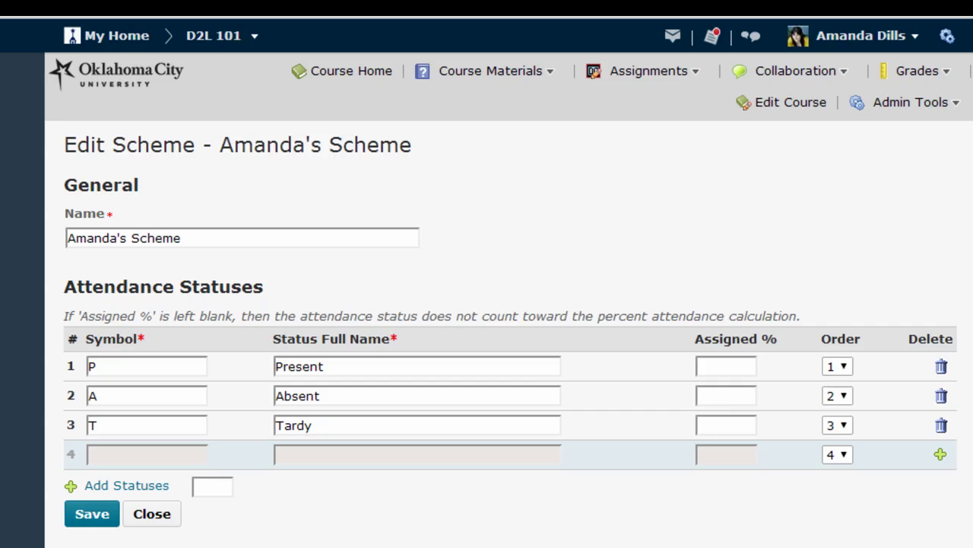
click(85, 518)
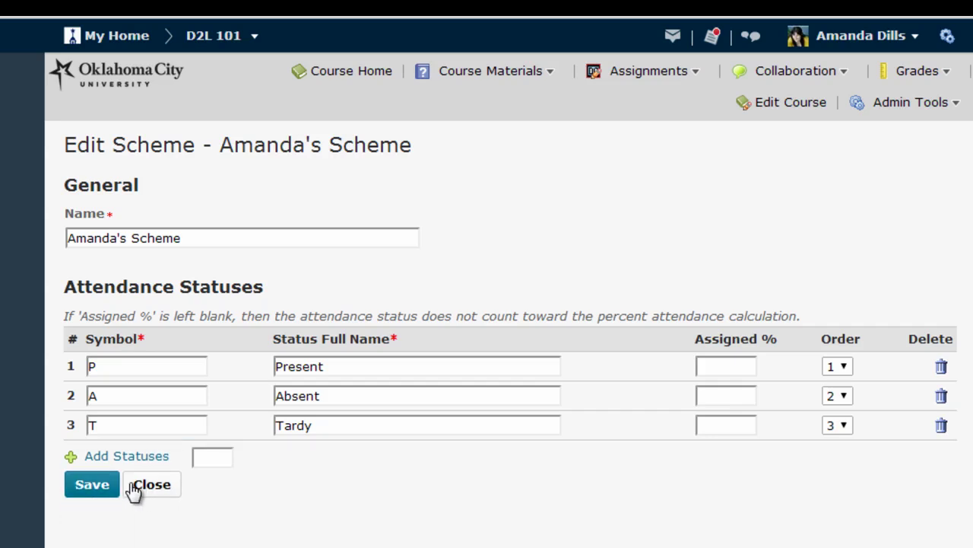
click(152, 487)
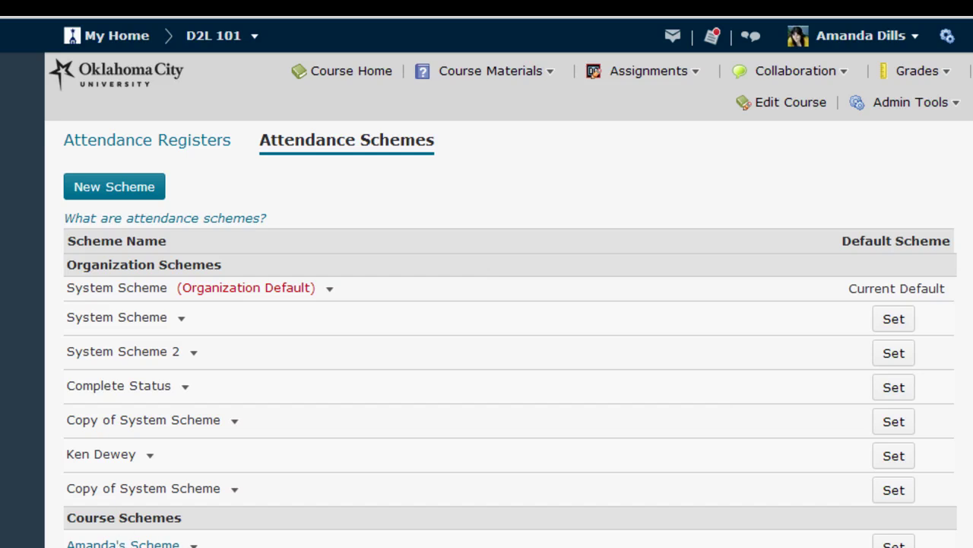
Create a new attendance register named "Click Here to View Course Attendance"
click(155, 147)
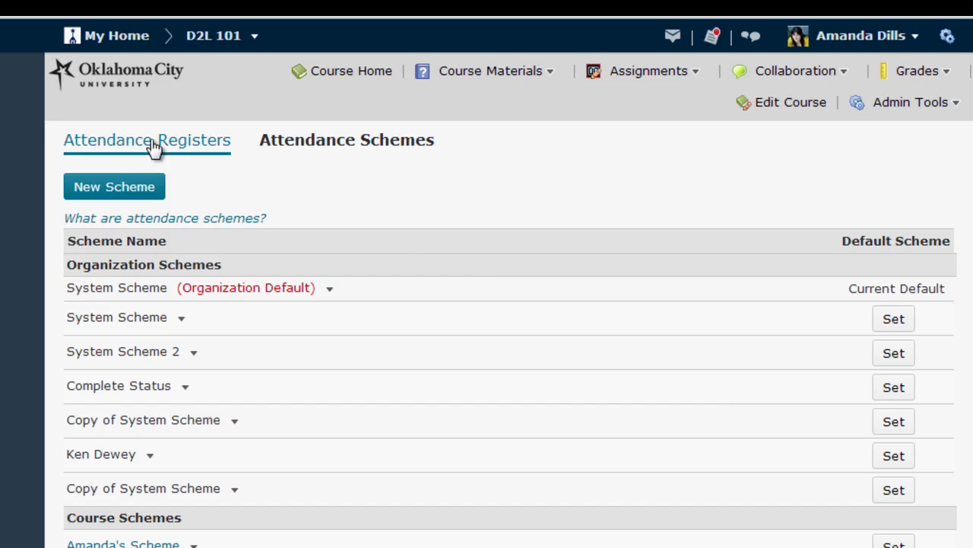
click(154, 147)
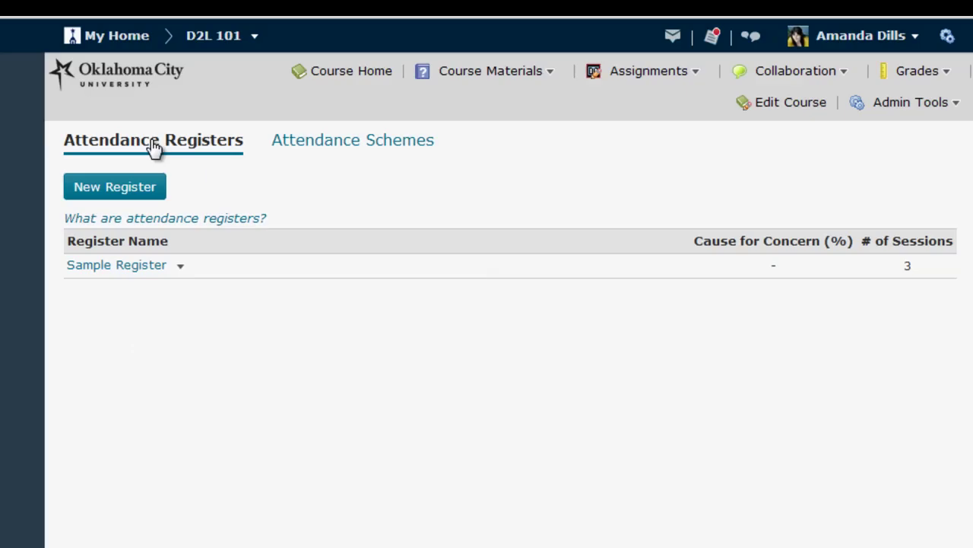
click(124, 196)
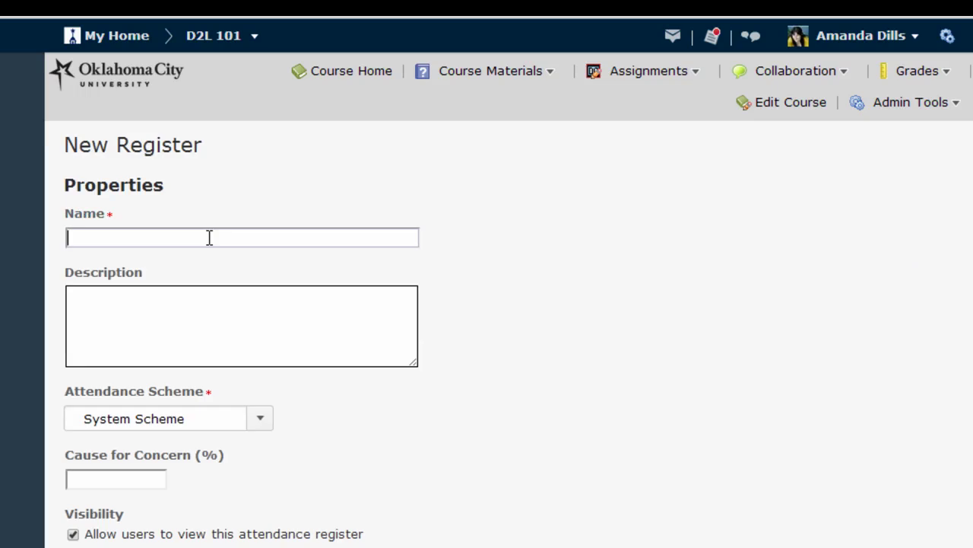
text(Click Here to View Course Attendance)
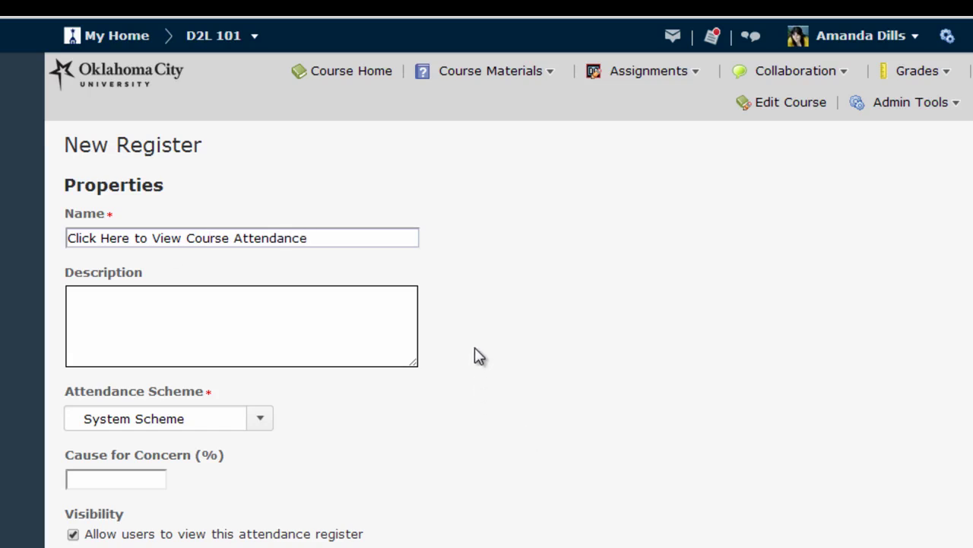
Assign the instructor's custom course scheme to the register, leaving the cause for concern percentage blank
click(261, 420)
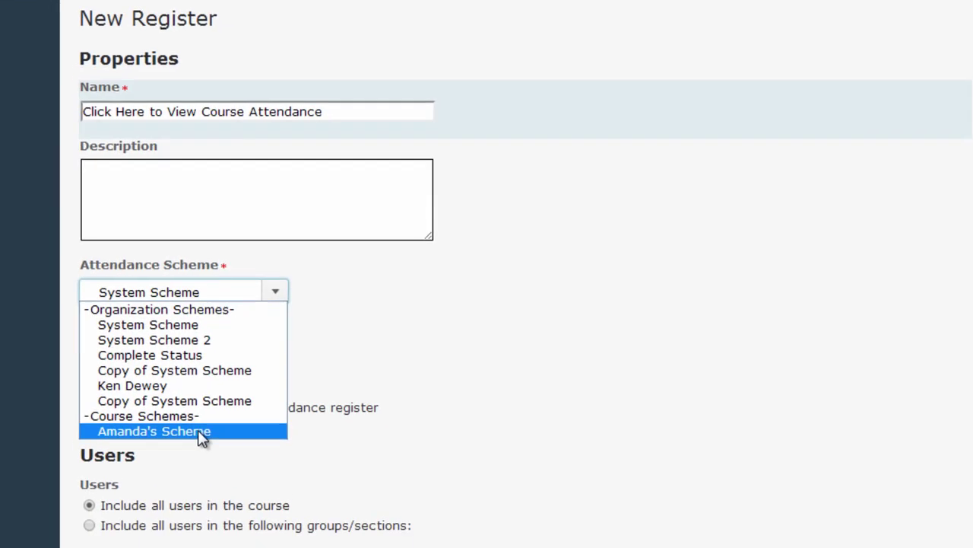
click(201, 432)
click(212, 433)
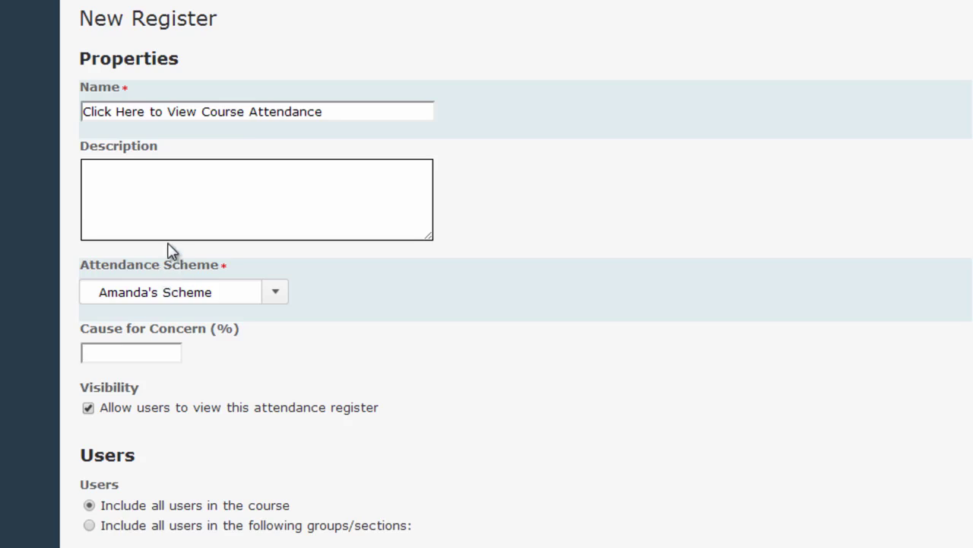
click(141, 349)
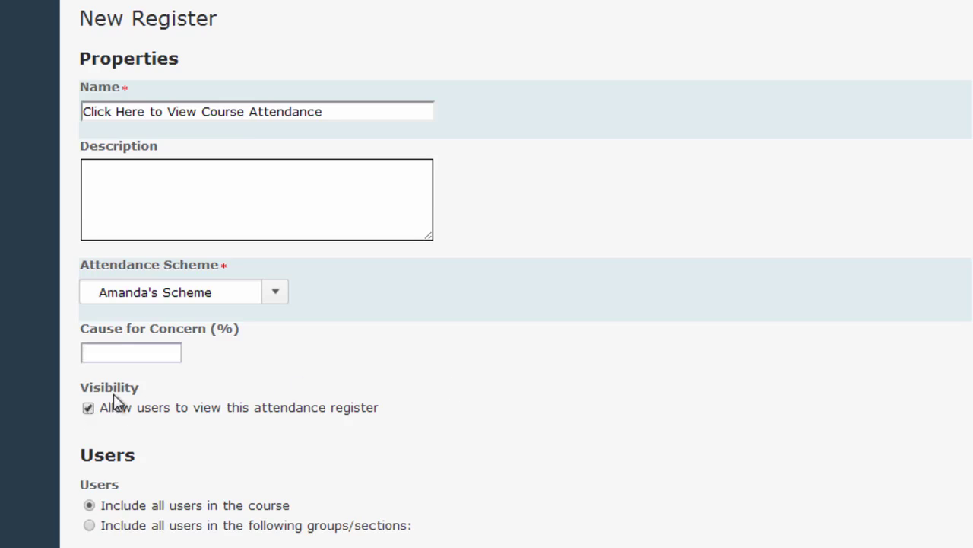
Name the register's three sessions Class 1, Class 2 and Class 3 and save the register
scroll(113, 394, down, 2)
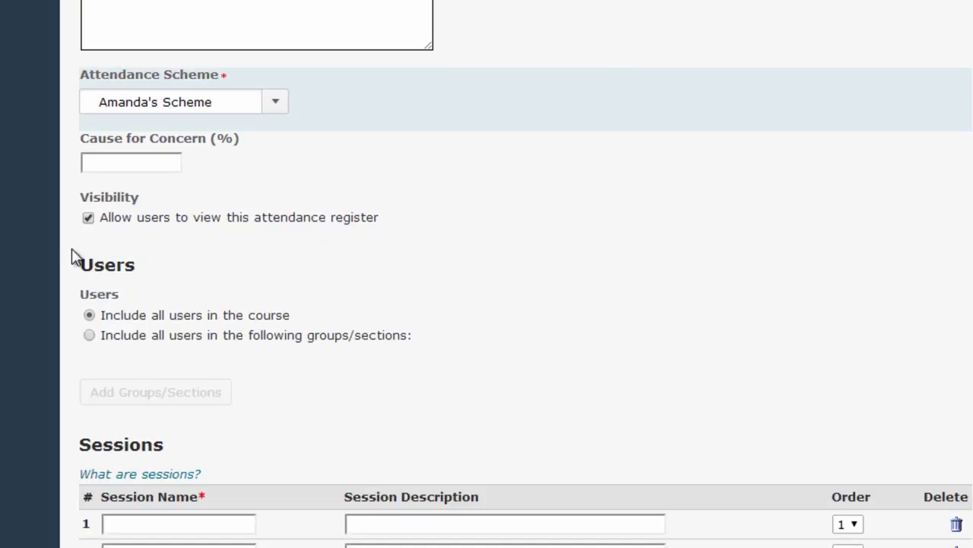
scroll(760, 363, down, 1)
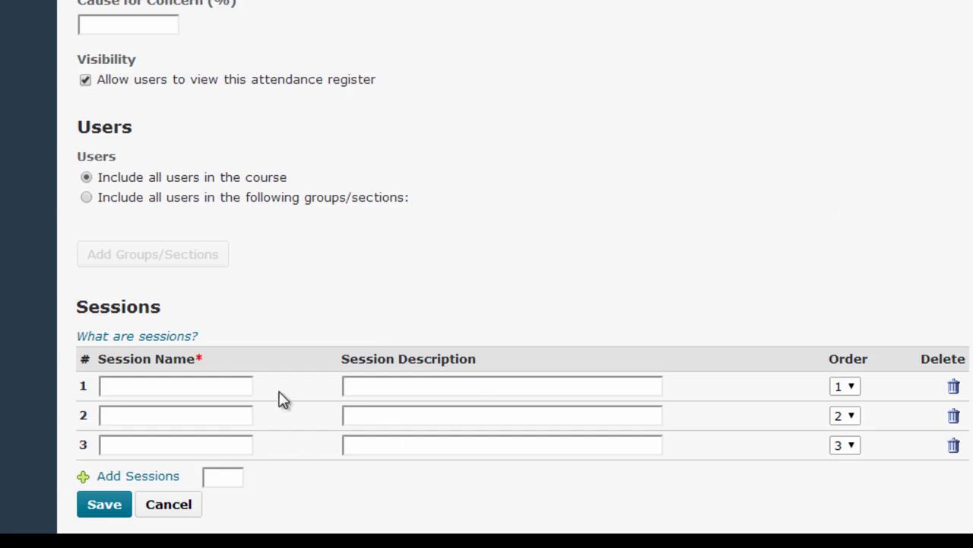
click(232, 387)
text(Class 1)
click(215, 417)
text(Class 2)
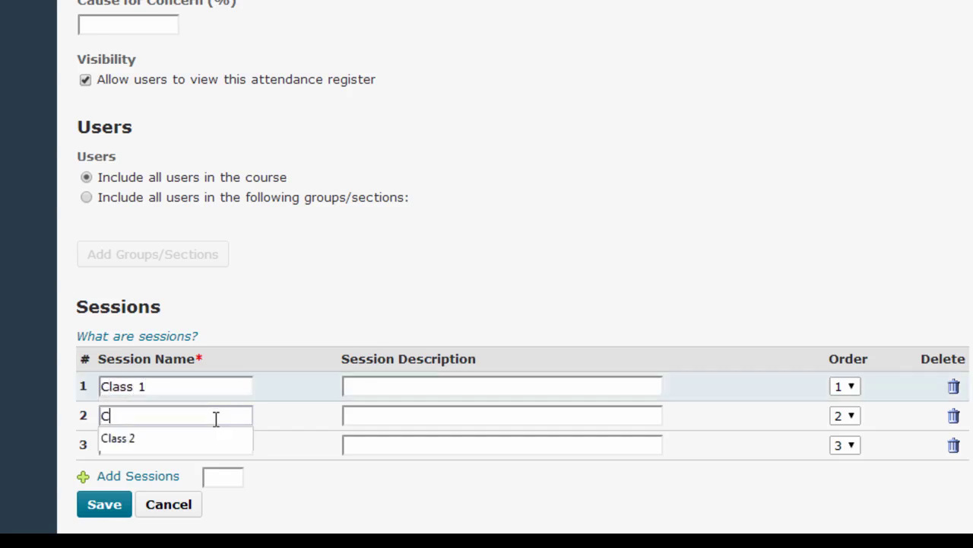
click(303, 444)
click(196, 448)
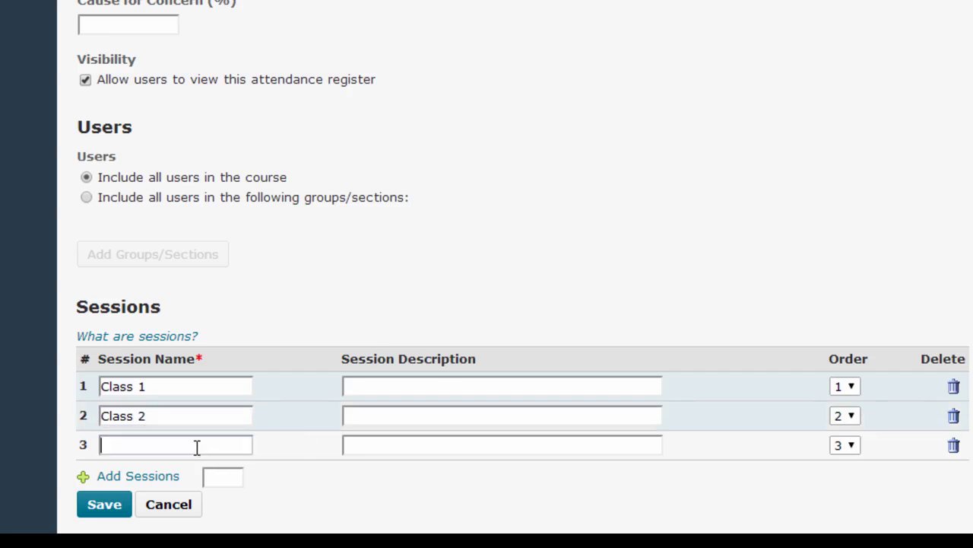
text(Class 3)
click(304, 462)
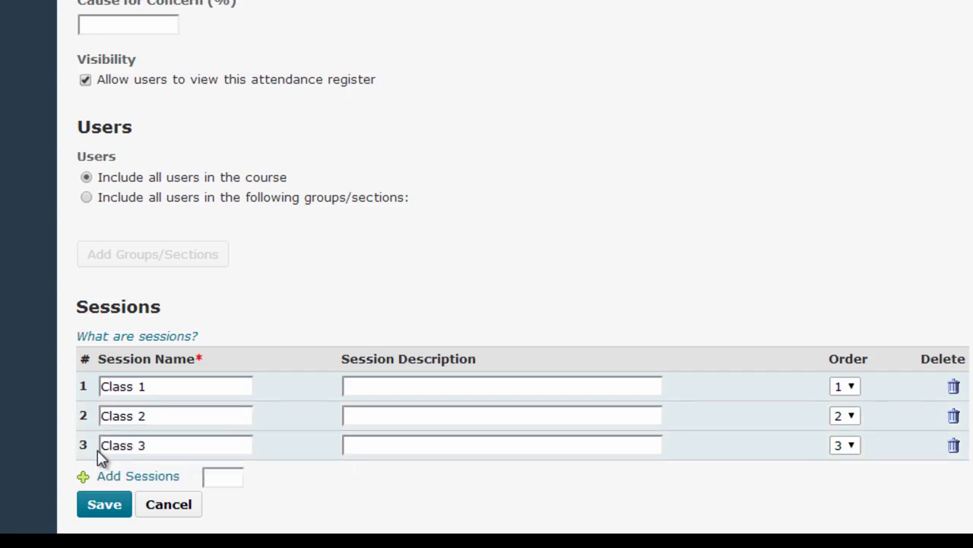
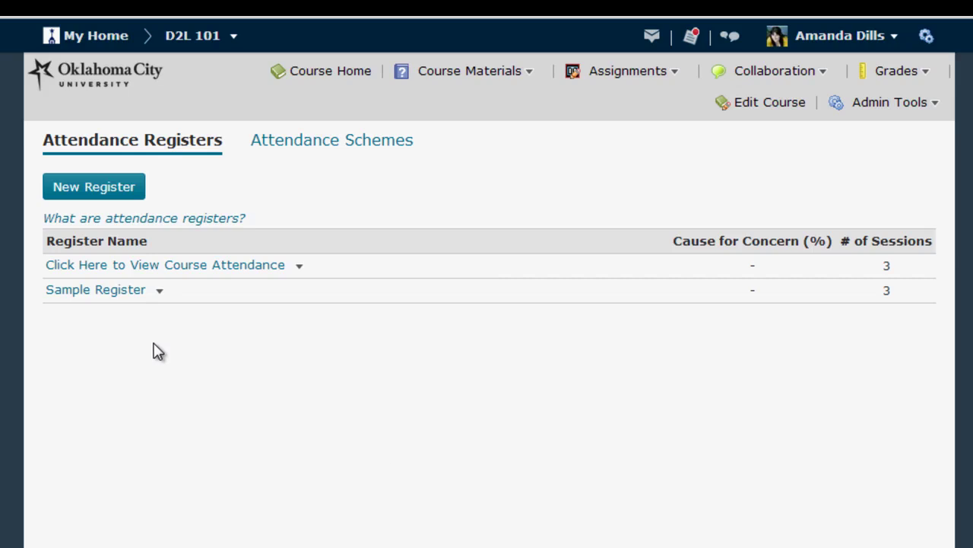
In the "Click Here to View Course Attendance" register, set the first listed student's Class 1 status to P
click(232, 266)
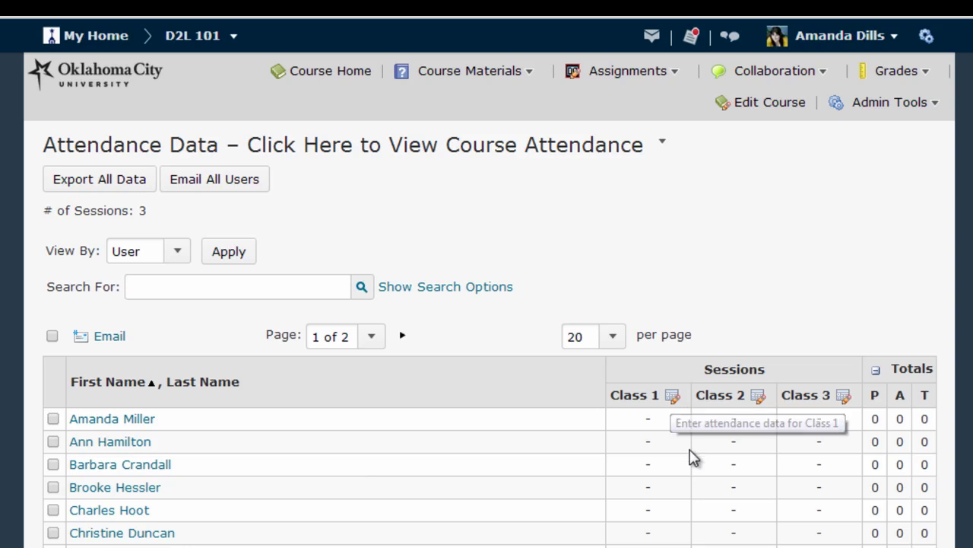
click(673, 396)
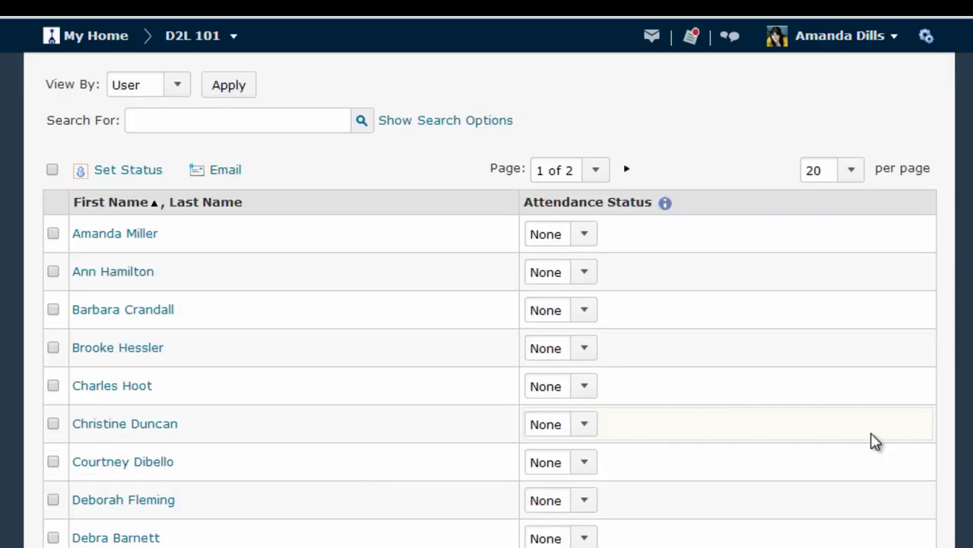
click(580, 430)
click(536, 459)
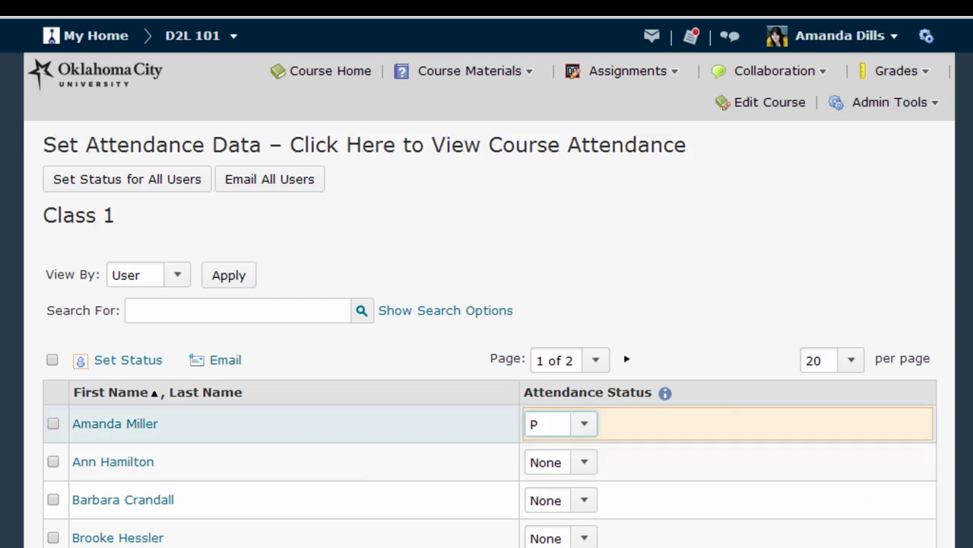
Sort the Class 1 student list by last name, saving the pending attendance change
click(227, 393)
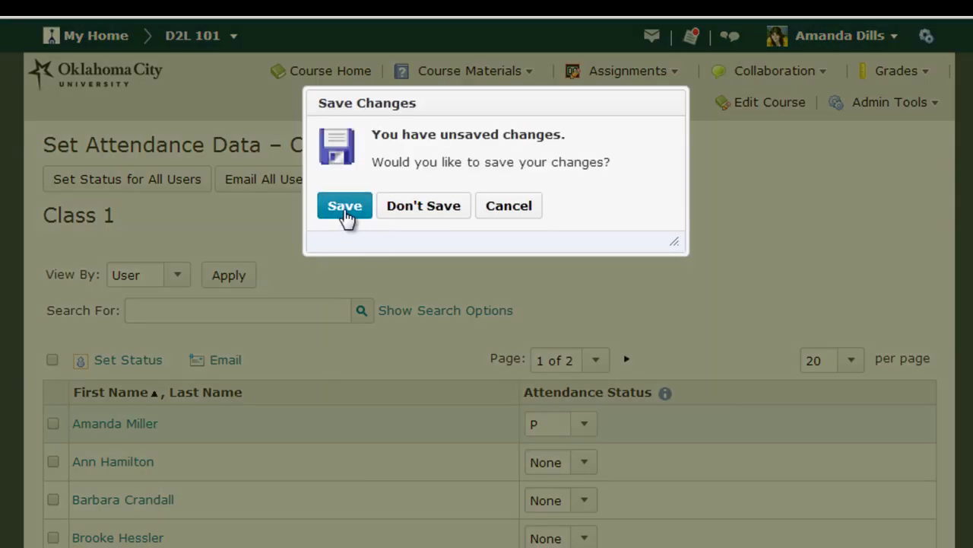
click(345, 206)
click(216, 394)
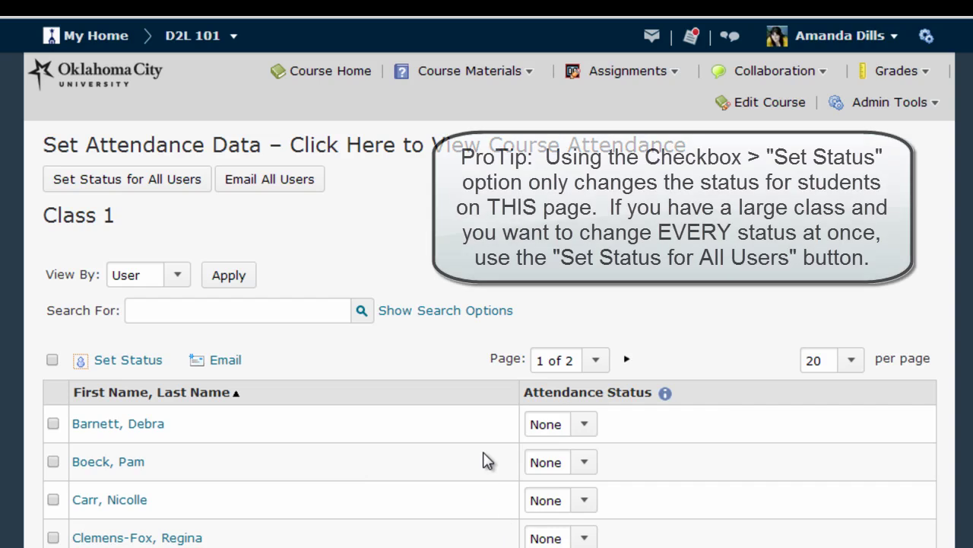
Set the Class 1 attendance status to P for all users in the register and save the change
click(52, 360)
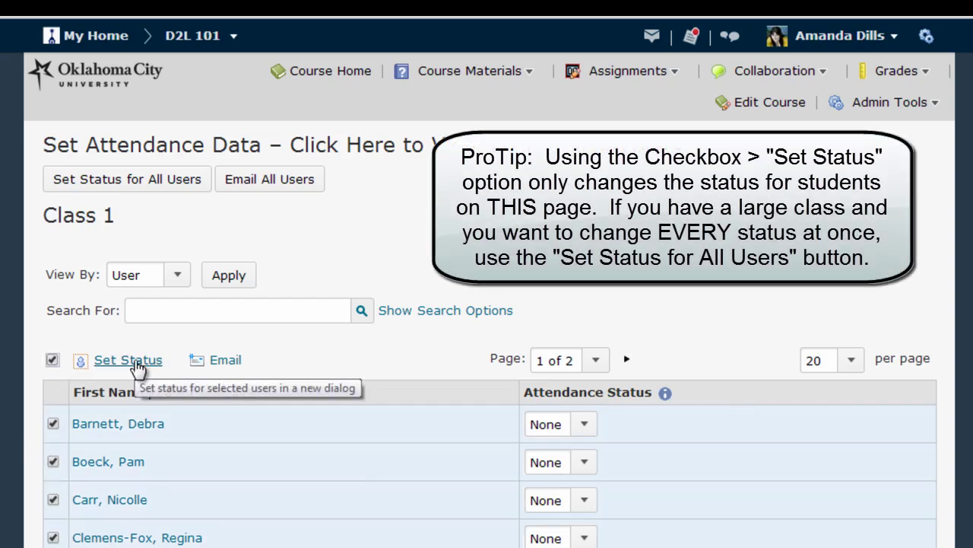
click(146, 182)
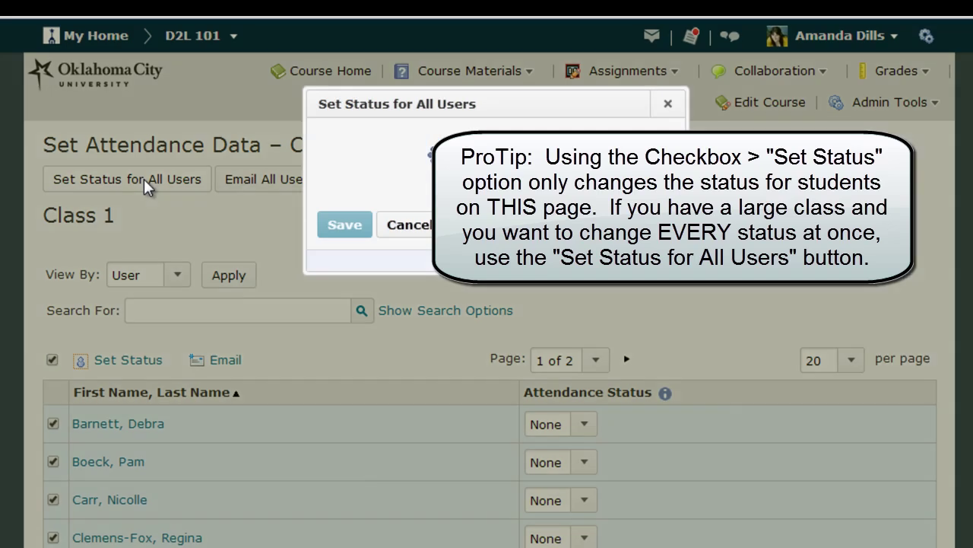
click(379, 161)
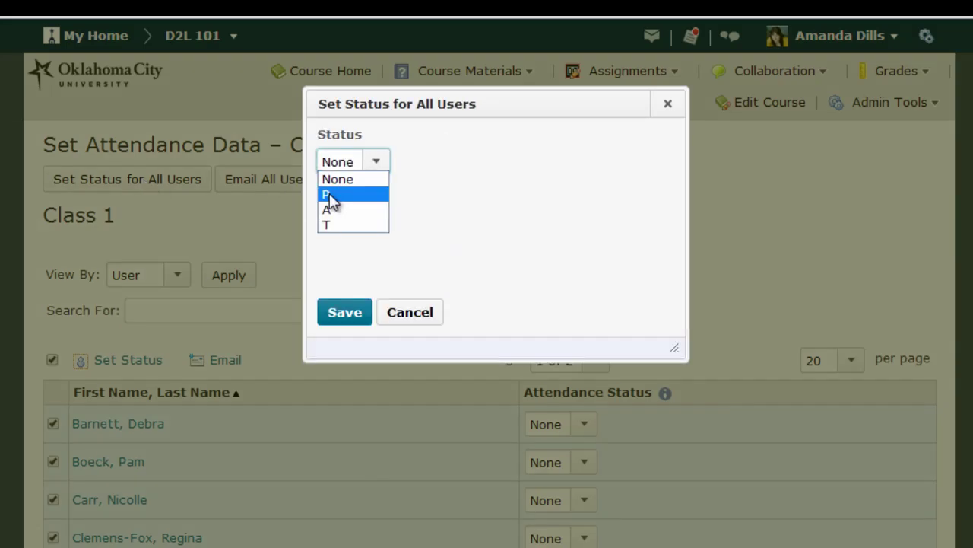
click(329, 193)
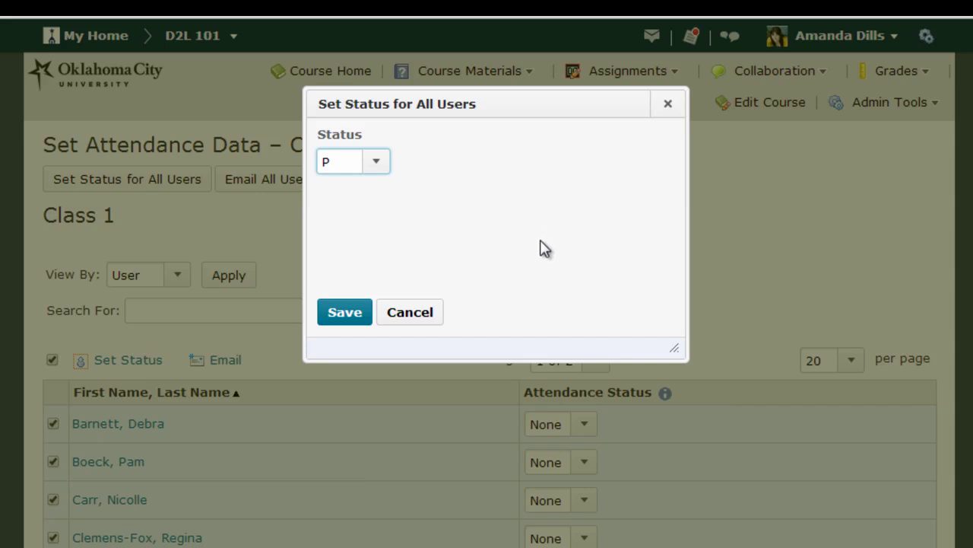
click(351, 316)
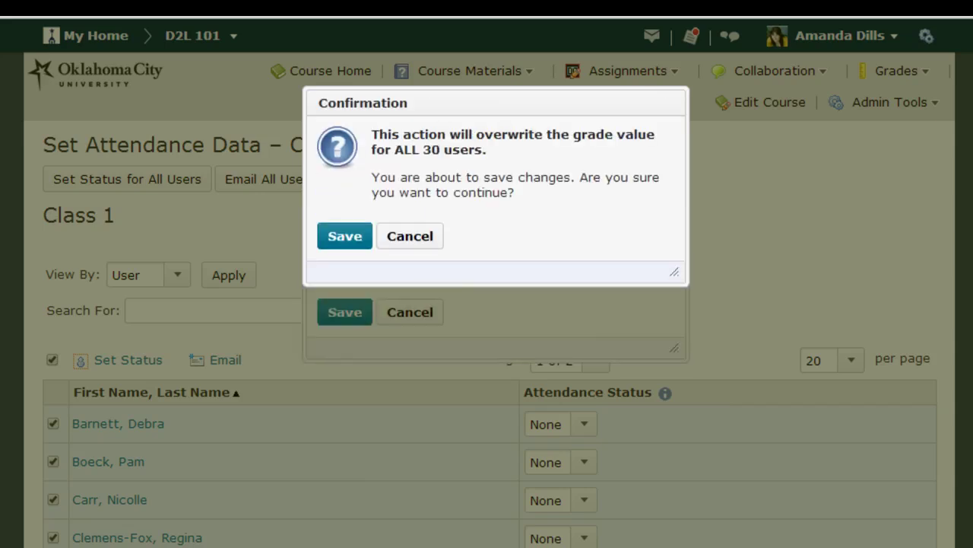
click(344, 237)
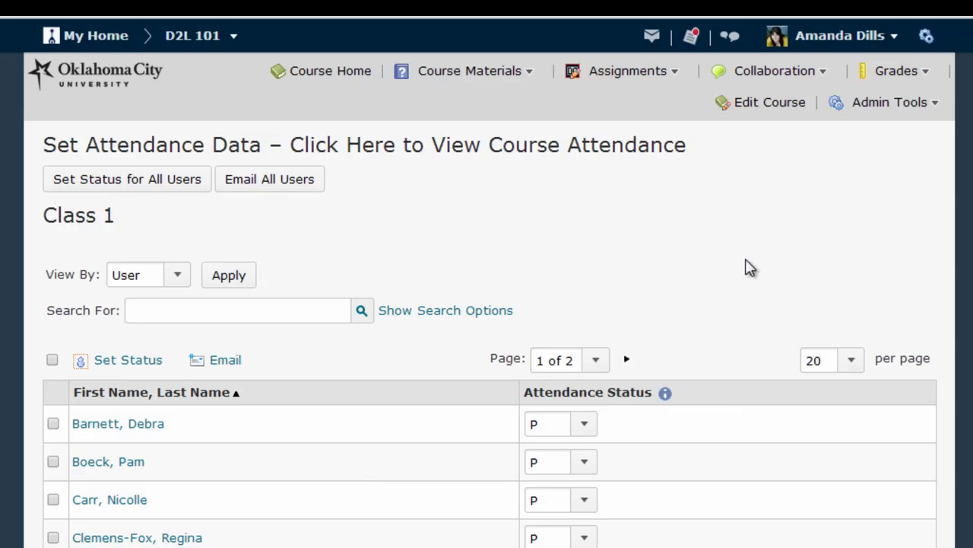
Set the first listed student's Class 1 status to A and the second's to T, and review the register's attendance data
click(583, 425)
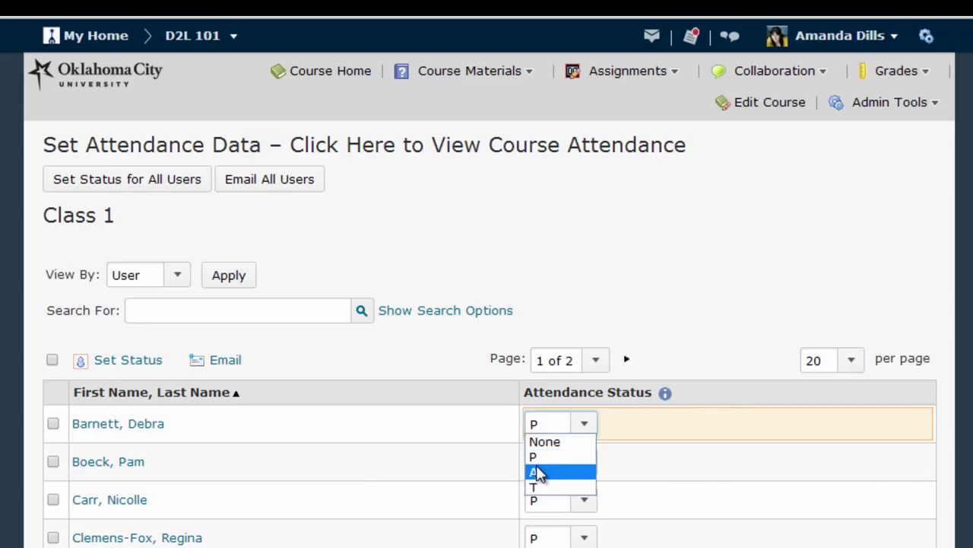
click(535, 470)
click(585, 461)
click(536, 524)
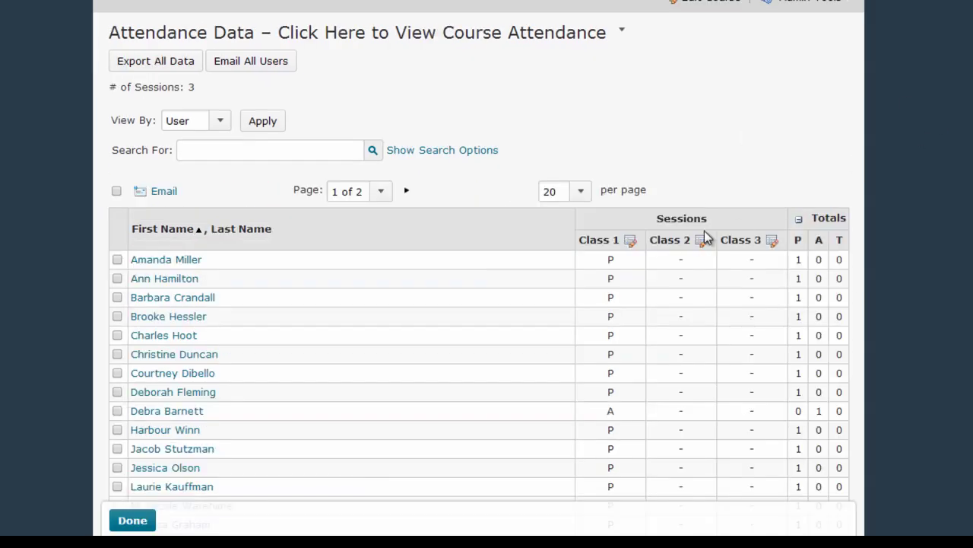
scroll(640, 352, down, 3)
scroll(638, 358, up, 3)
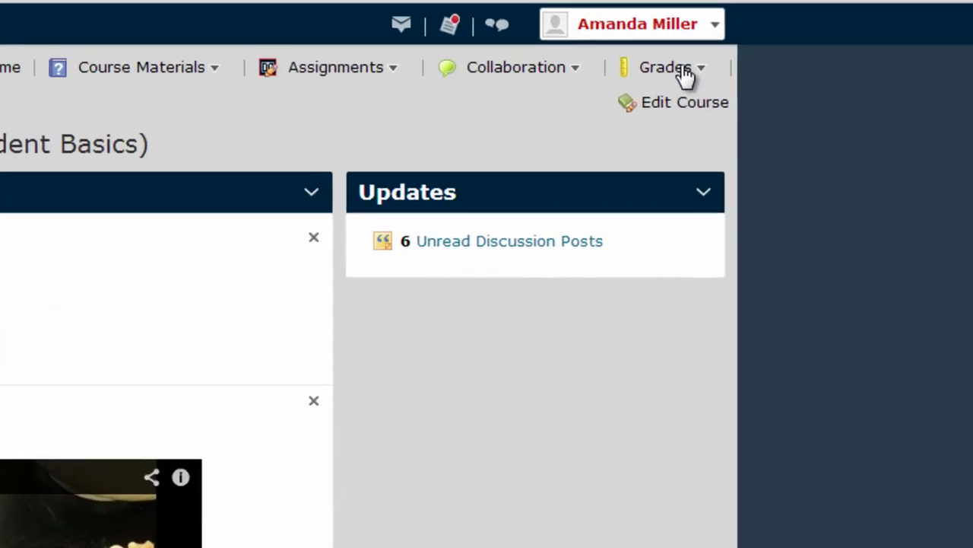
From the student's account, open the course attendance registers and view the "Click Here to View Course Attendance" data
click(783, 52)
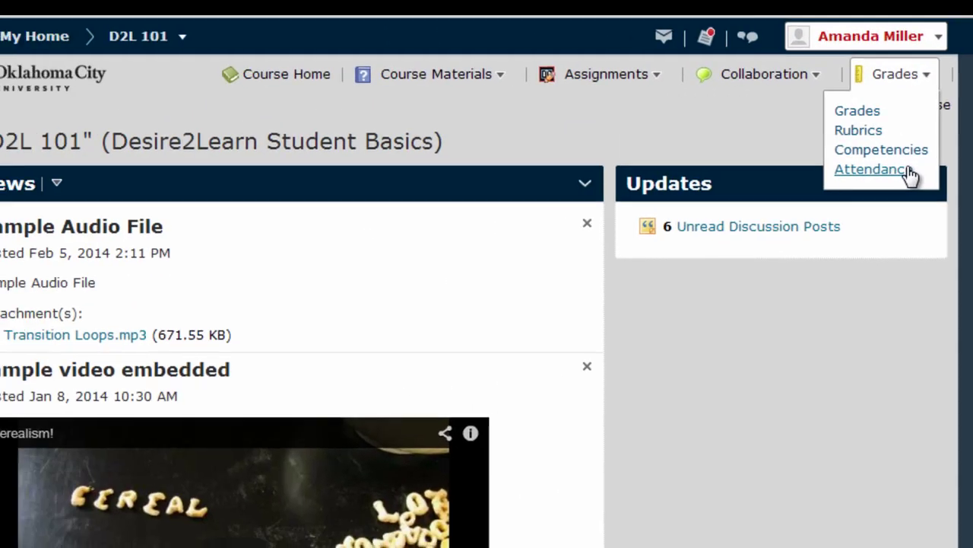
click(681, 178)
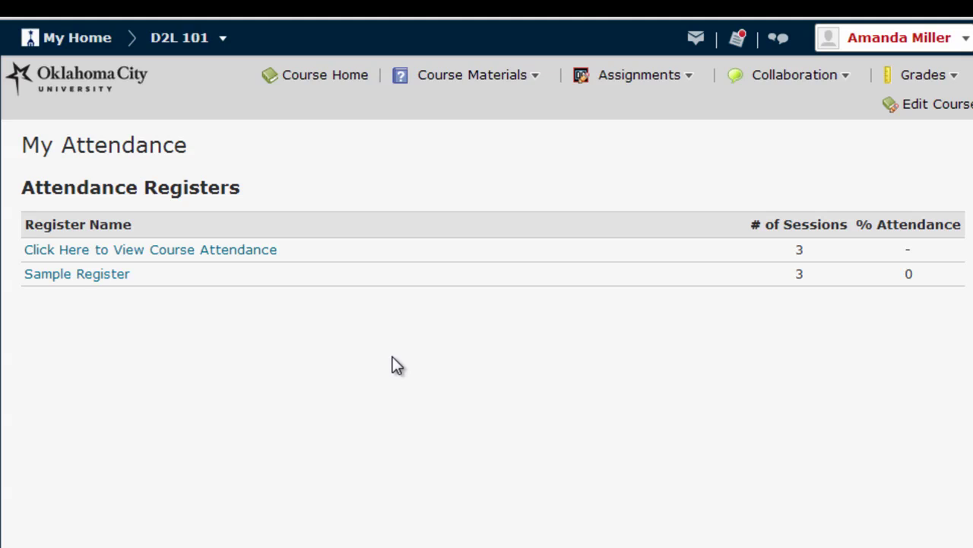
click(226, 256)
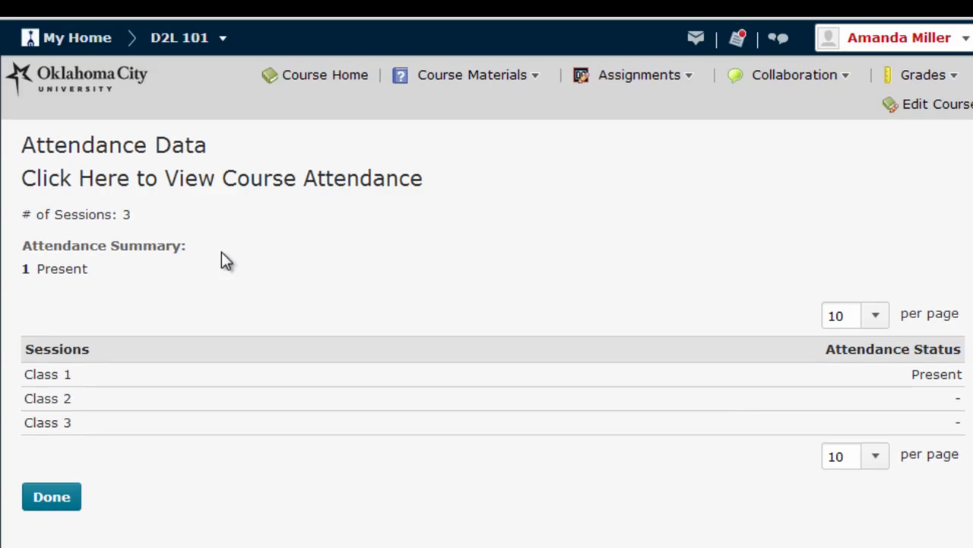